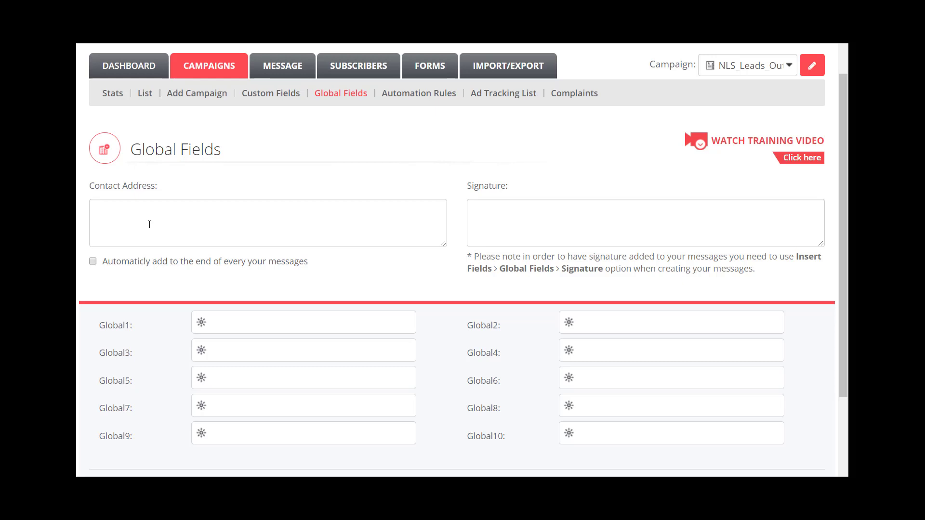
# Step: Enter the sample 'Your Street' / 'Your Town, NY 13031' contact address and set it to append to every message
pyautogui.click(149, 224)
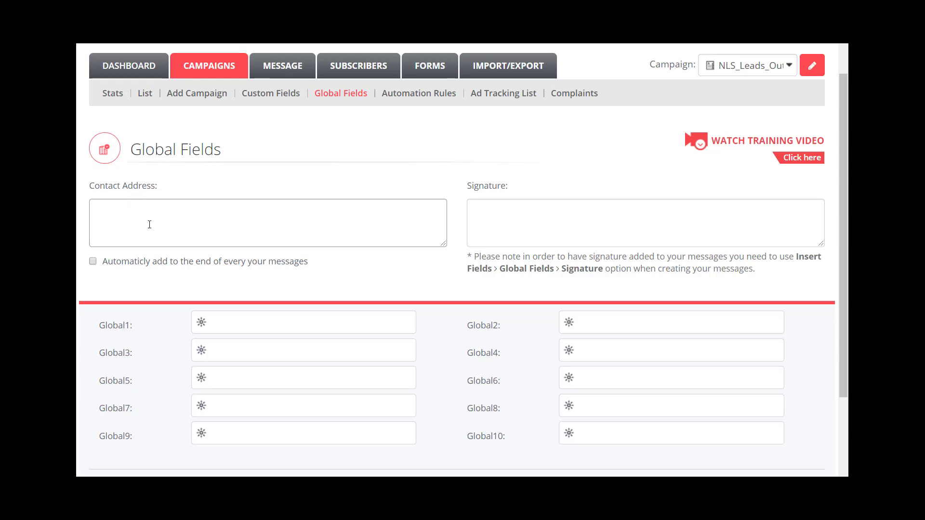
pyautogui.write('YOu')
pyautogui.press('BackSpace')
pyautogui.press('BackSpace')
pyautogui.write('our Stree')
pyautogui.write('t, Your Town')
pyautogui.write(', Ny')
pyautogui.press('BackSpace')
pyautogui.press('BackSpace')
pyautogui.press('BackSpace')
pyautogui.press('BackSpace')
pyautogui.press('BackSpace')
pyautogui.press('BackSpace')
pyautogui.press('BackSpace')
pyautogui.press('BackSpace')
pyautogui.press('BackSpace')
pyautogui.press('BackSpace')
pyautogui.press('BackSpace')
pyautogui.press('BackSpace')
pyautogui.press('BackSpace')
pyautogui.write('Your Town, NY 13031')
pyautogui.click(93, 261)
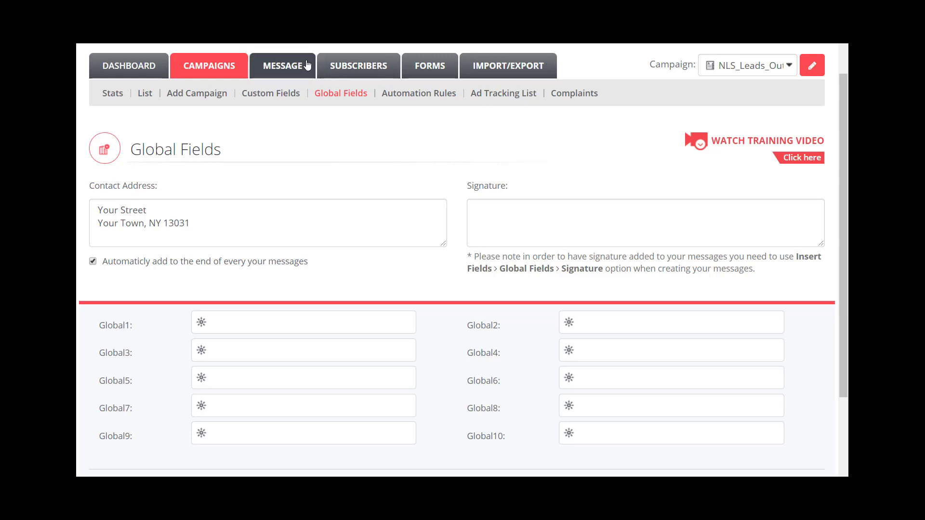
# Step: Type 'Hey' in the Message section's HTML body and show the Global Fields insertion list
pyautogui.click(289, 64)
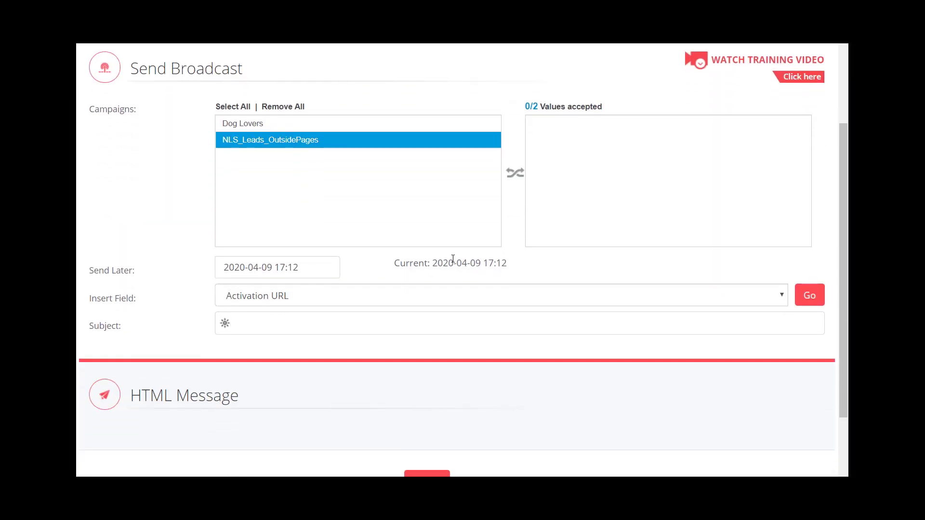
pyautogui.scroll(-6, 310, 221)
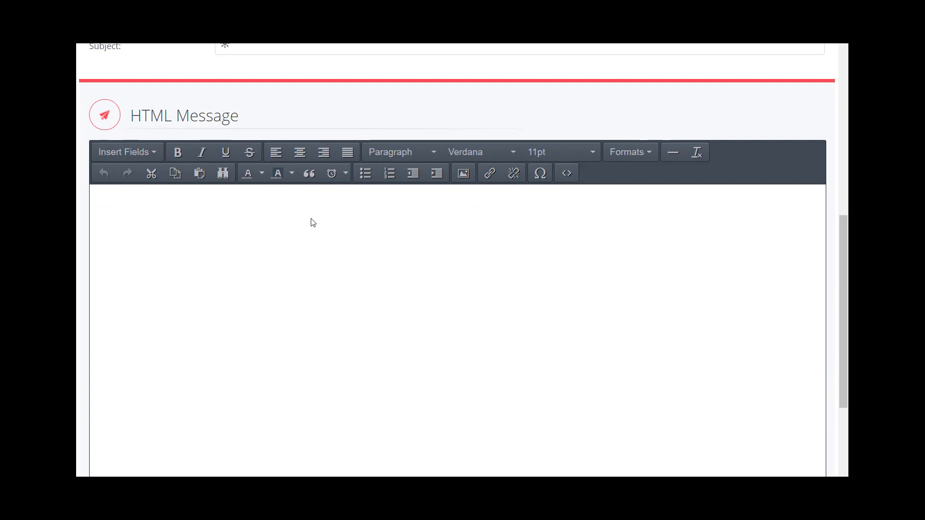
pyautogui.scroll(1, 610, 145)
pyautogui.scroll(3, 357, 115)
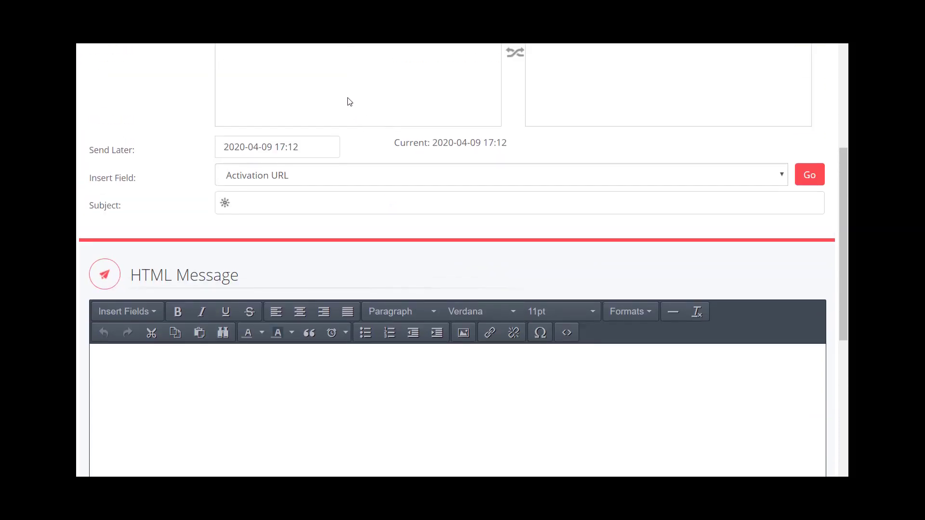
pyautogui.scroll(-4, 350, 102)
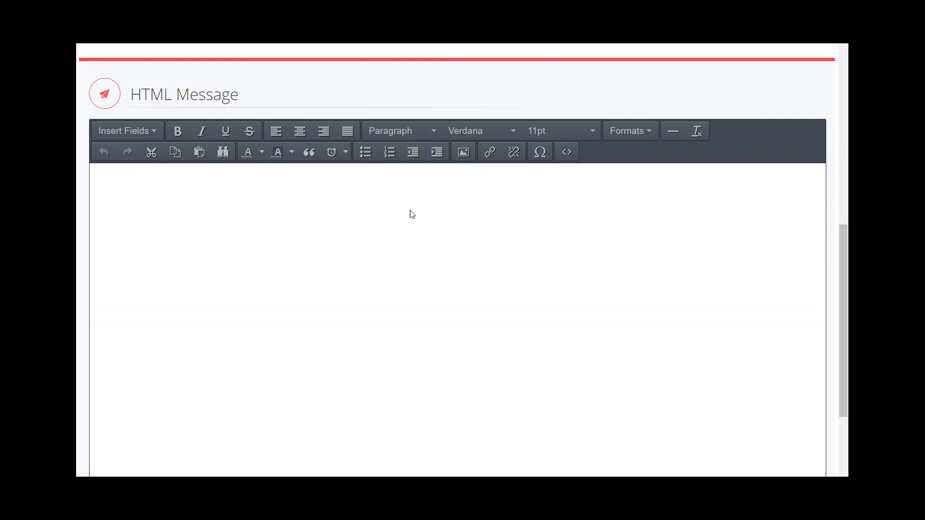
pyautogui.click(339, 223)
pyautogui.write('Hey')
pyautogui.click(135, 130)
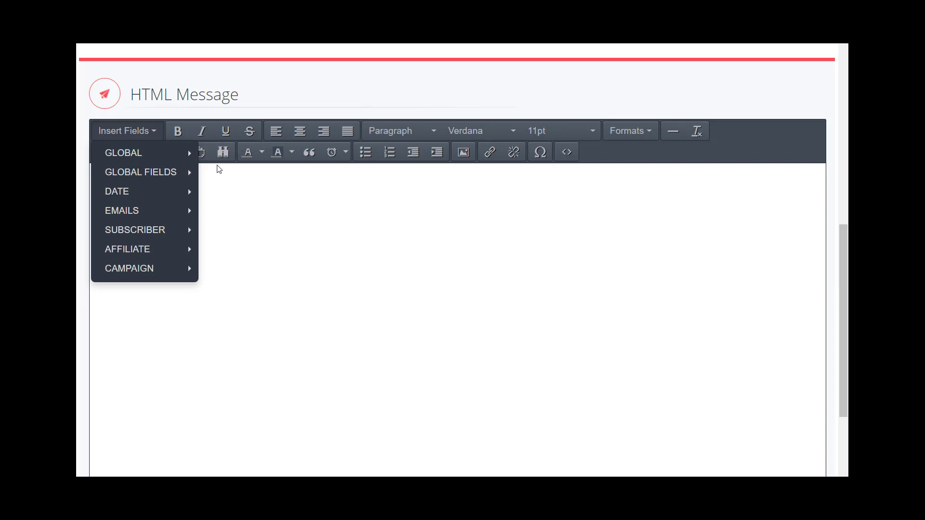
pyautogui.moveTo(138, 178)
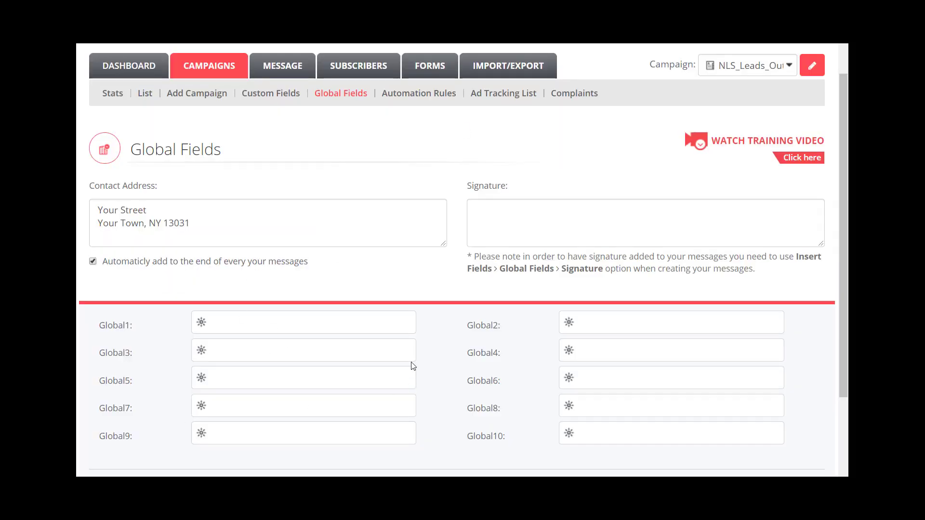
# Step: Type the quoted signature line "Life is what happens to you while you're busy making other plans"
pyautogui.click(513, 216)
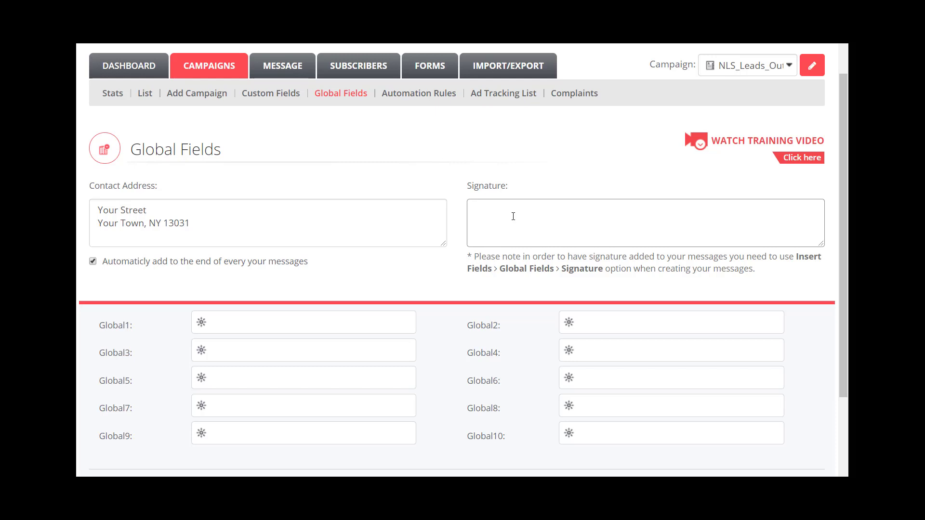
pyautogui.write('Life is what happens to you while y')
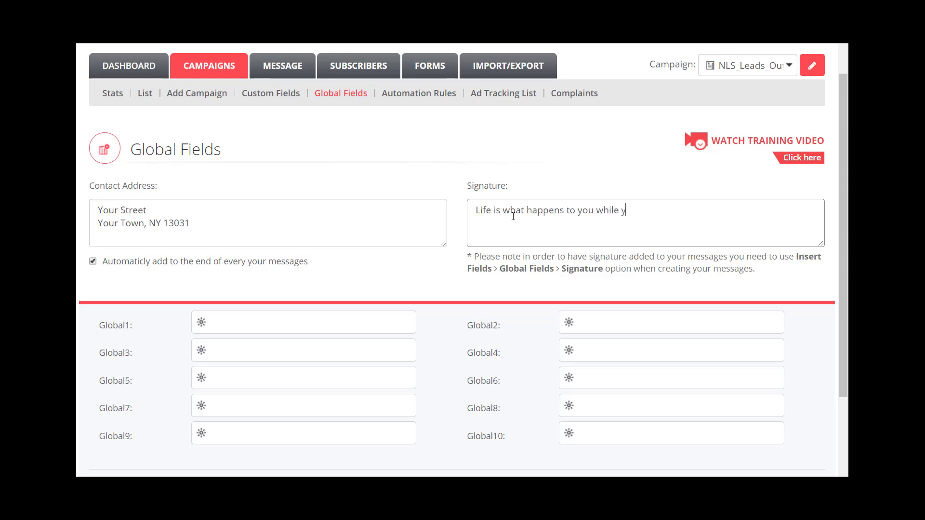
pyautogui.write("our're busy b")
pyautogui.press('BackSpace')
pyautogui.write('making other plans')
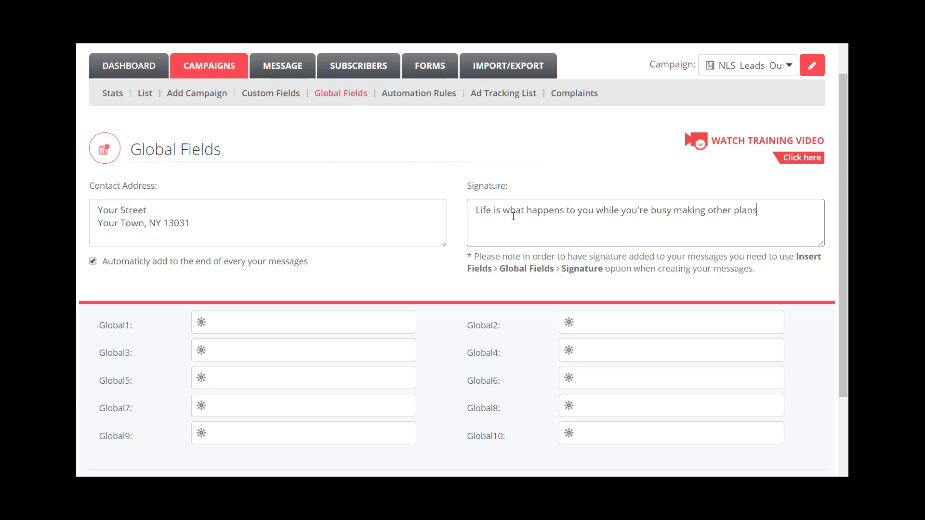
pyautogui.write('"')
pyautogui.click(477, 210)
pyautogui.write('"')
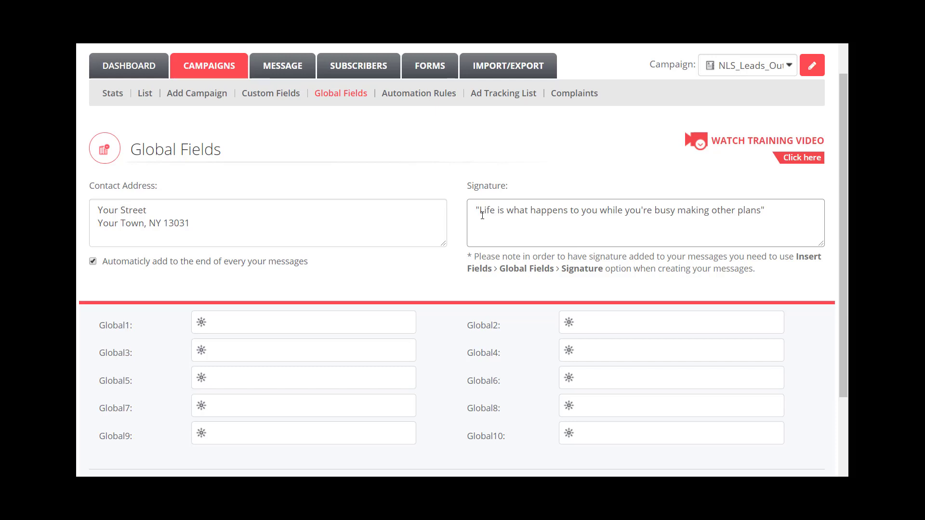
pyautogui.moveTo(479, 210); pyautogui.dragTo(484, 210)
pyautogui.click(791, 211)
pyautogui.press('Return')
pyautogui.write('http://YourDomain.com')
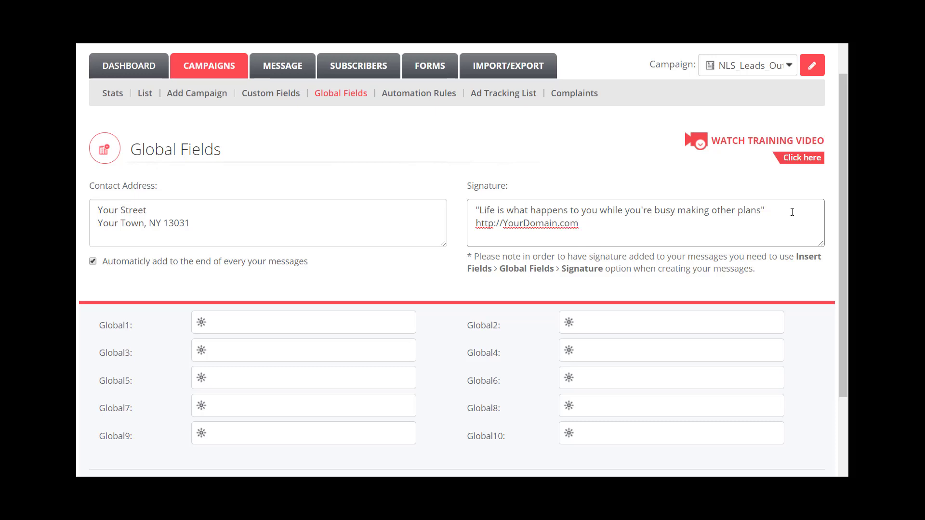
# Step: Save the Global Fields with Update and close the 'Successfully updated' notice
pyautogui.click(455, 279)
pyautogui.scroll(-1, 454, 279)
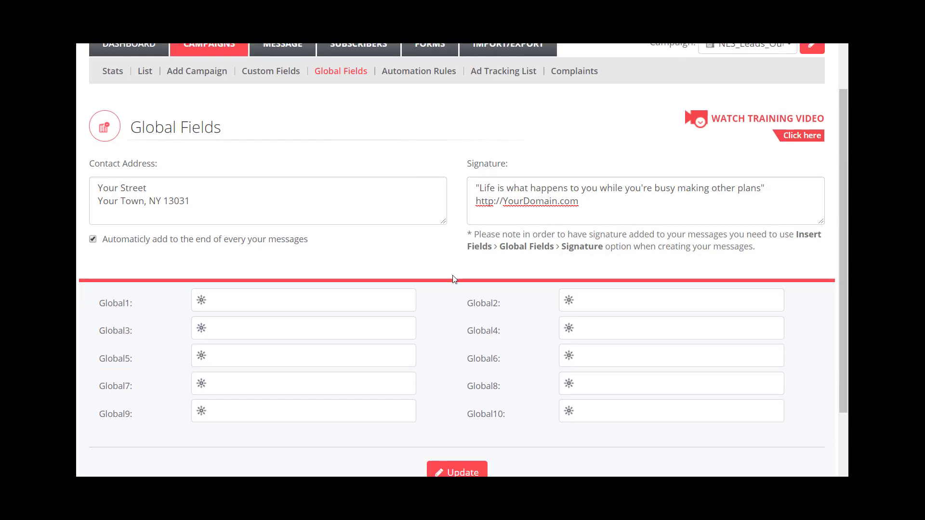
pyautogui.scroll(-1, 454, 279)
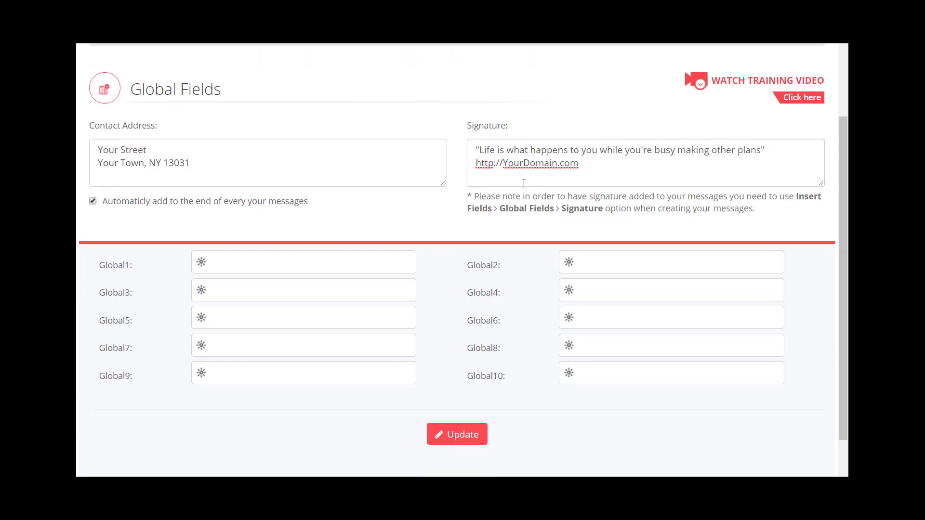
pyautogui.click(469, 434)
pyautogui.scroll(3, 481, 252)
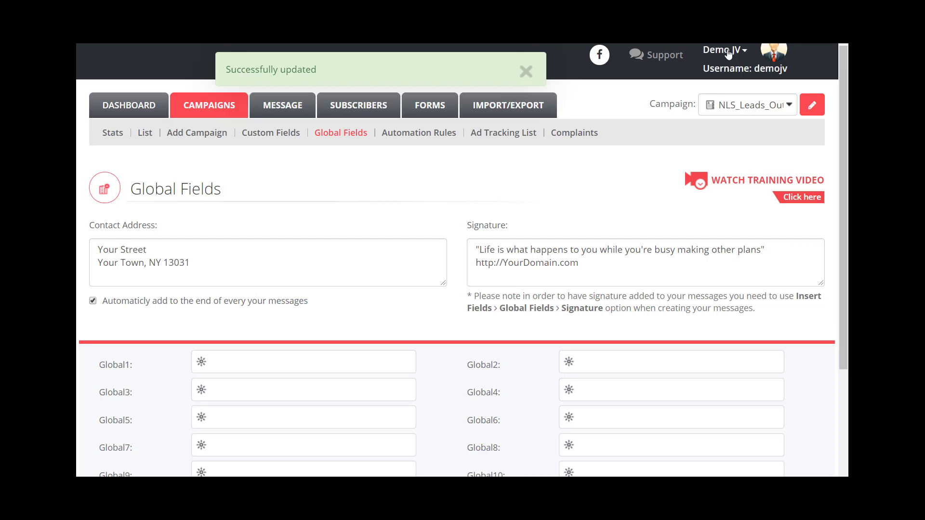
pyautogui.click(525, 73)
pyautogui.scroll(-1, 535, 154)
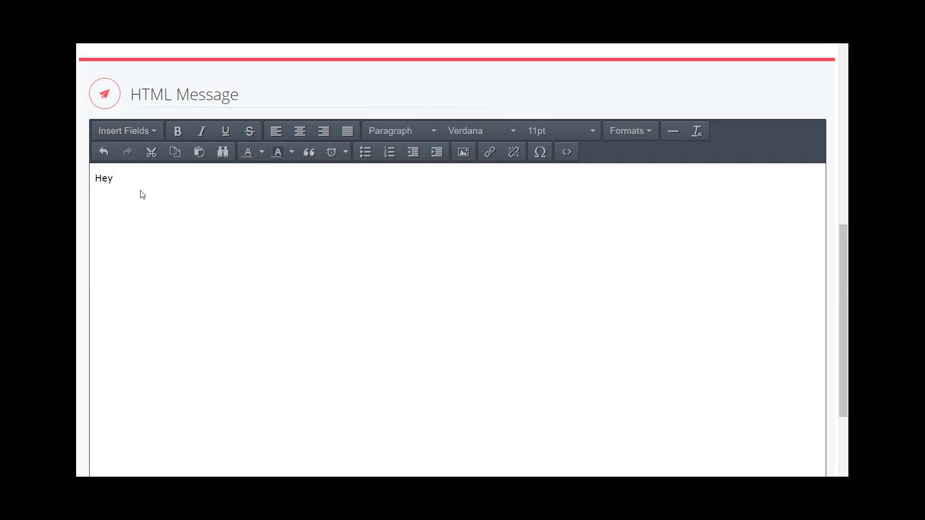
# Step: Insert %%SubscriberFirstName%% after Hey, then type a code line and the sign-off 'Dave'
pyautogui.click(140, 174)
pyautogui.click(131, 136)
pyautogui.moveTo(135, 233)
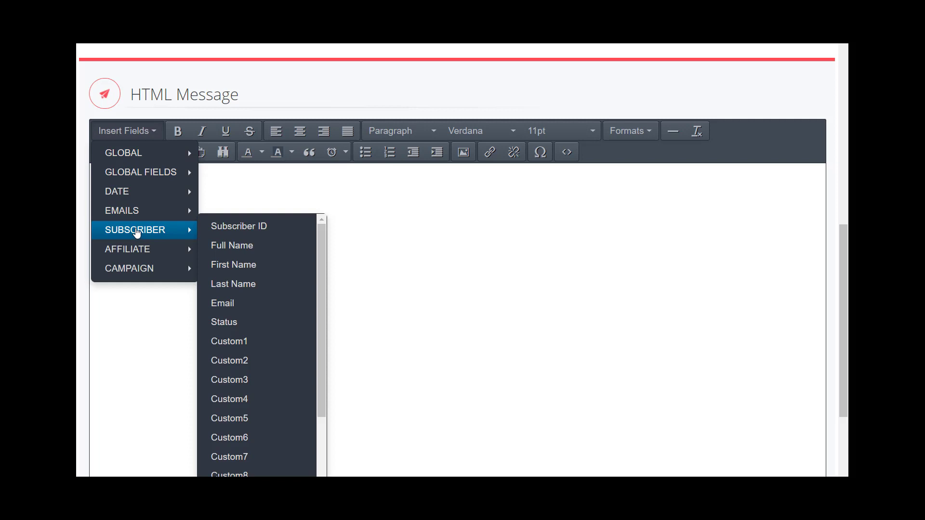
pyautogui.click(237, 267)
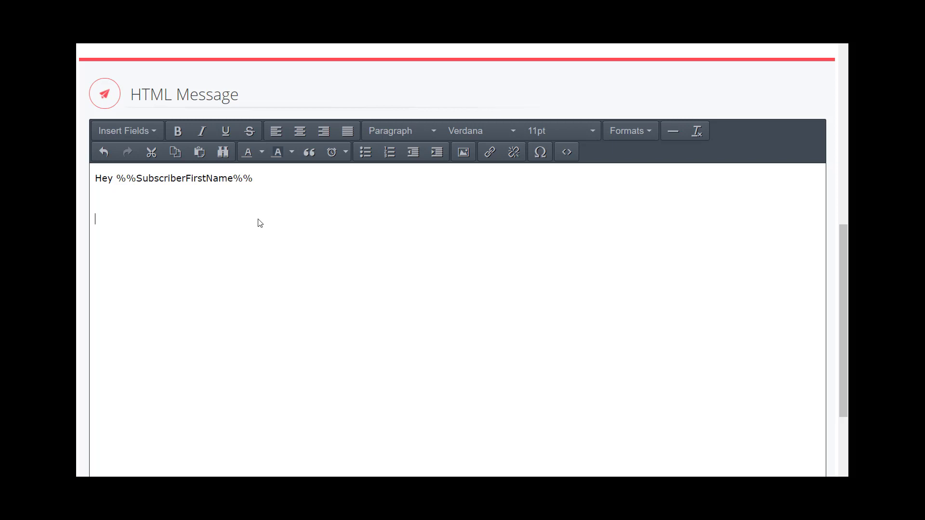
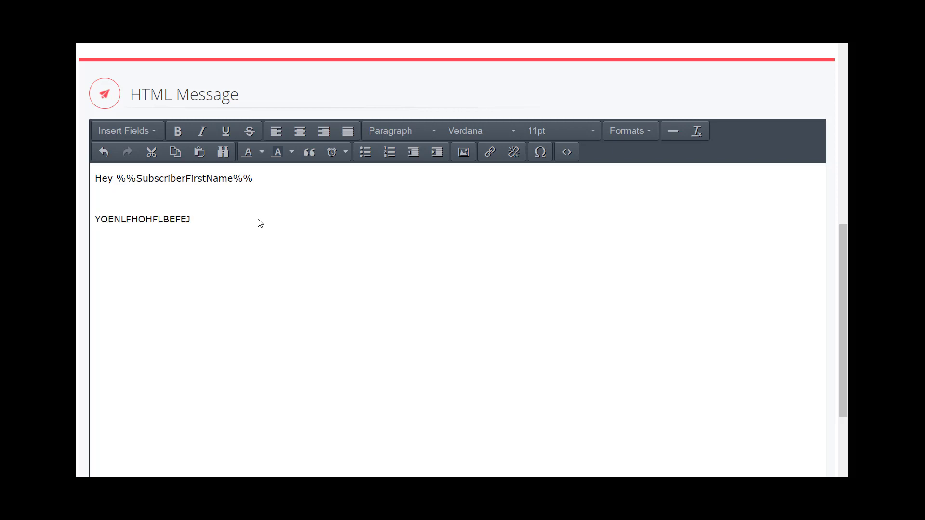
# Step: Insert %%GlobalFieldsSignature%% below the Dave sign-off from the Global Fields list
pyautogui.click(134, 143)
pyautogui.moveTo(137, 173)
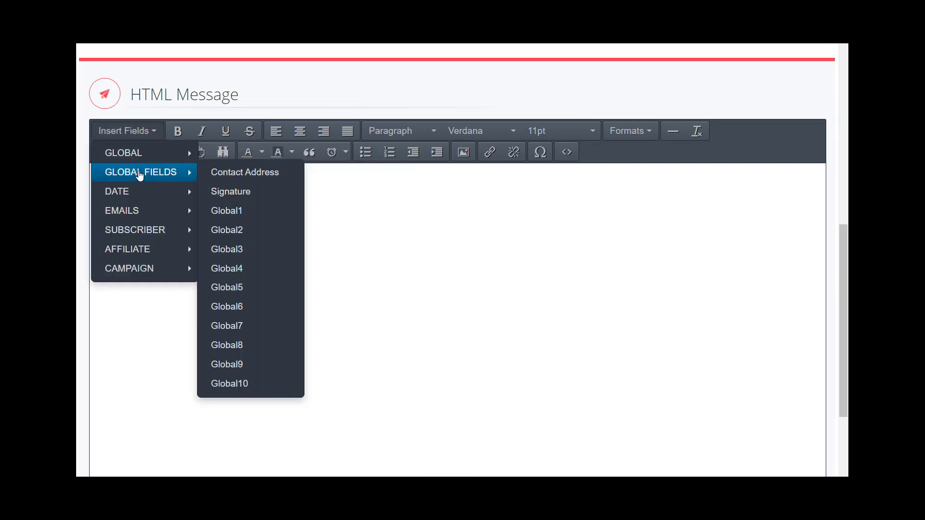
pyautogui.click(229, 191)
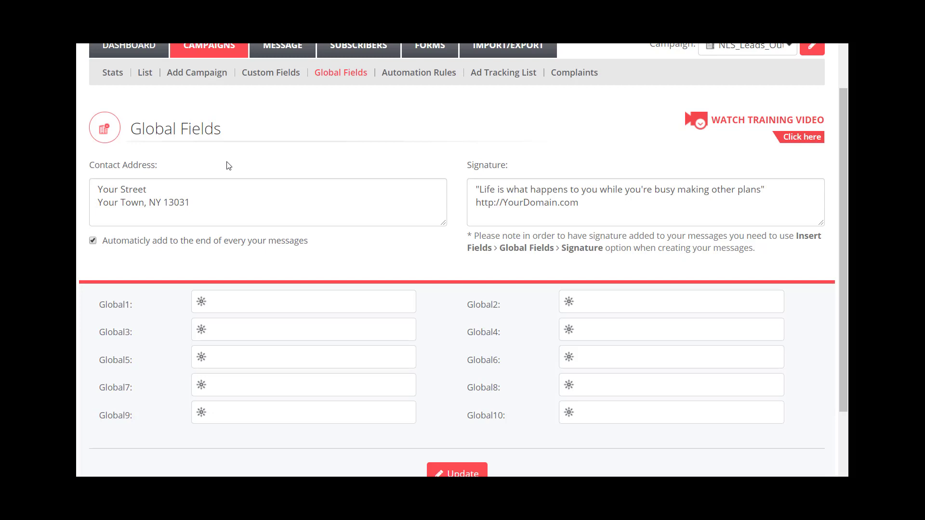
# Step: Enter 'Now Lifestyle Username' in the Global1 field
pyautogui.click(246, 306)
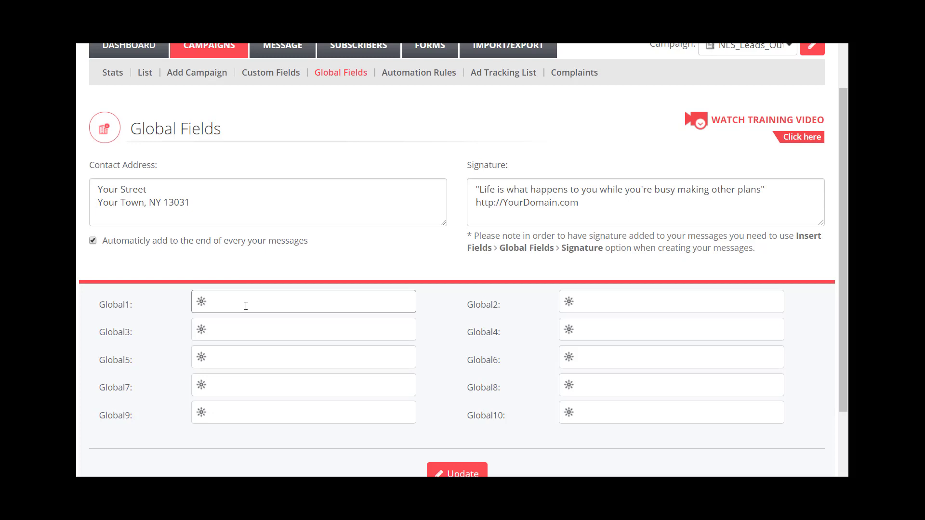
pyautogui.write('NO')
pyautogui.press('BackSpace')
pyautogui.write('ow Lifestyle Username')
pyautogui.click(606, 305)
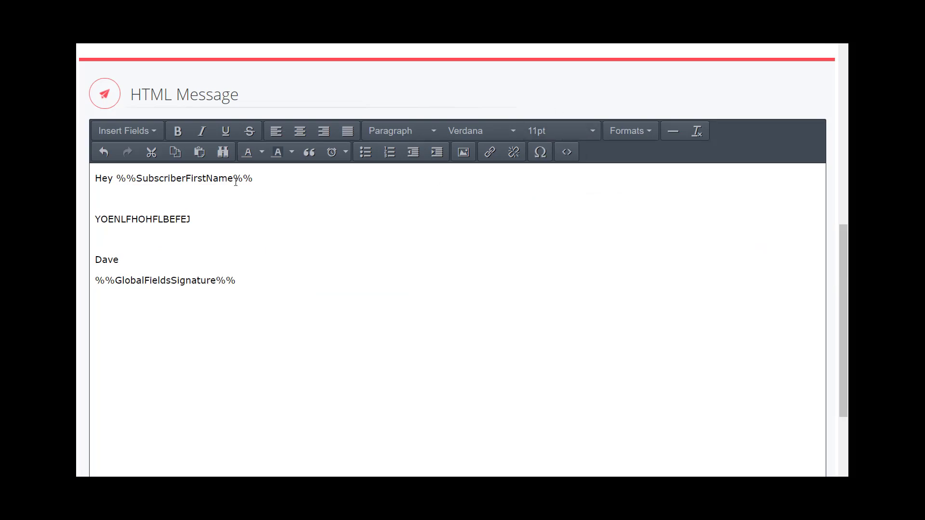
# Step: Delete the %%GlobalFieldsSignature%% line and reinsert the Signature field below the sign-off
pyautogui.moveTo(260, 279); pyautogui.dragTo(95, 280)
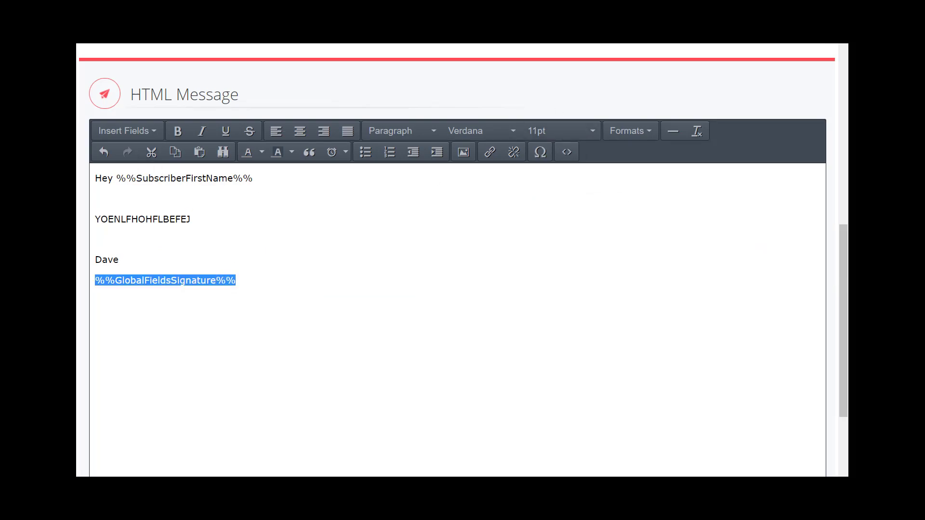
pyautogui.press('BackSpace')
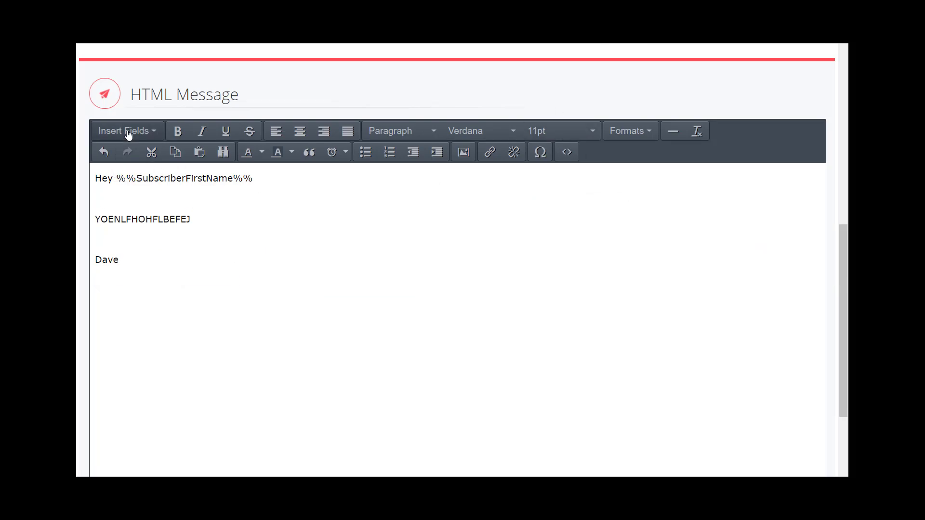
pyautogui.click(129, 133)
pyautogui.moveTo(128, 173)
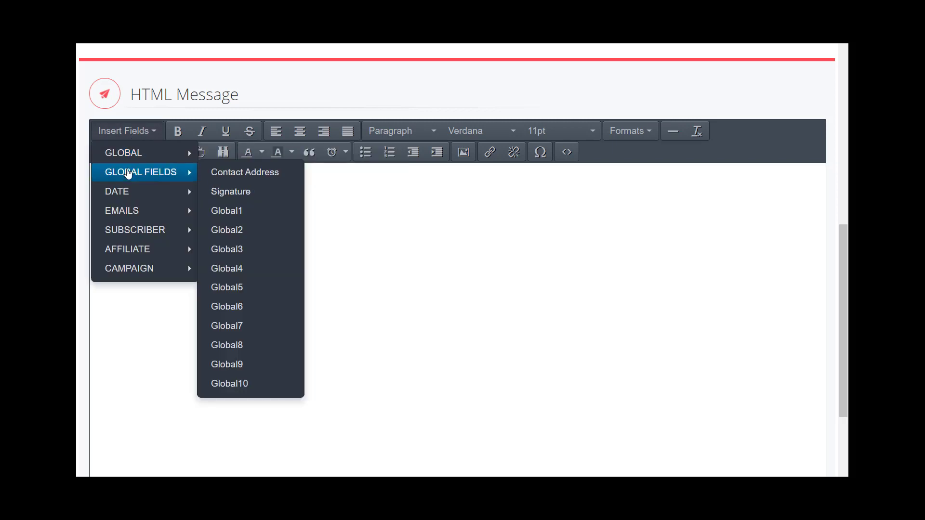
pyautogui.click(216, 193)
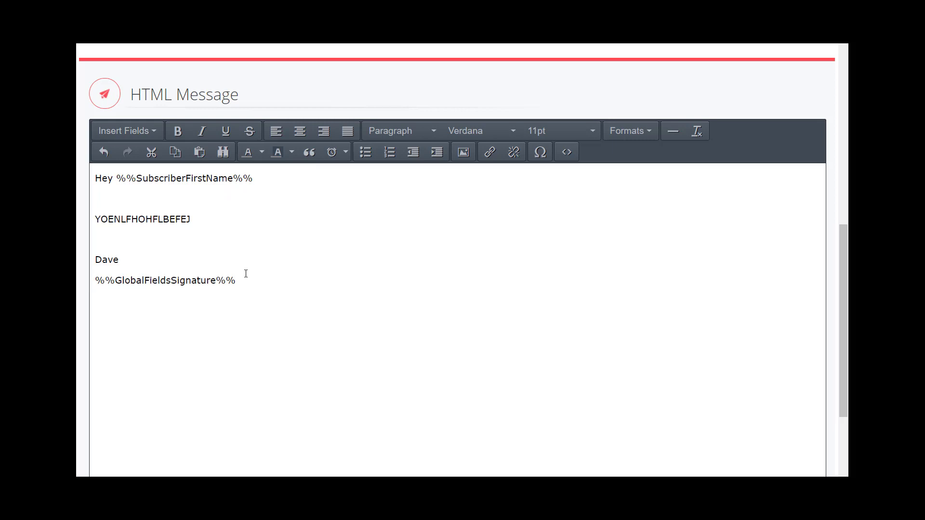
pyautogui.moveTo(245, 274); pyautogui.dragTo(95, 283)
pyautogui.click(153, 311)
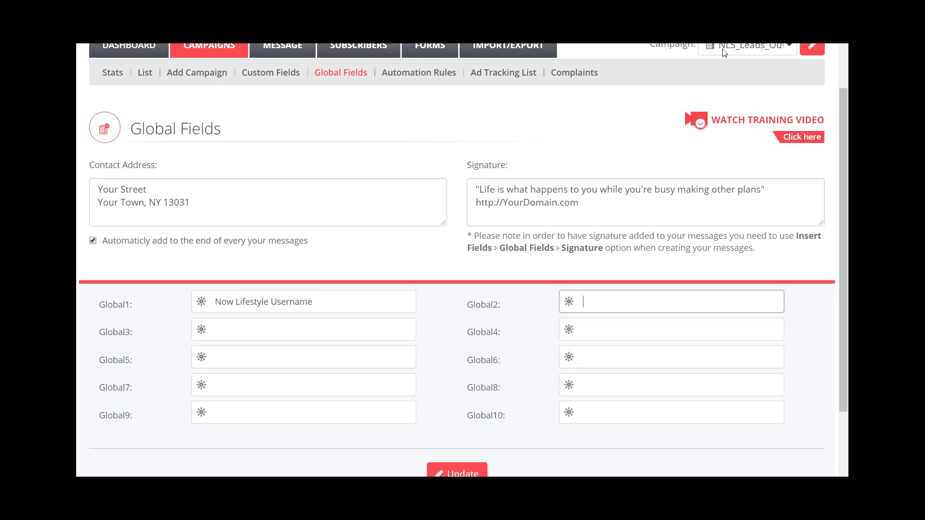
# Step: Save the global field values with Update and dismiss the success message
pyautogui.click(724, 52)
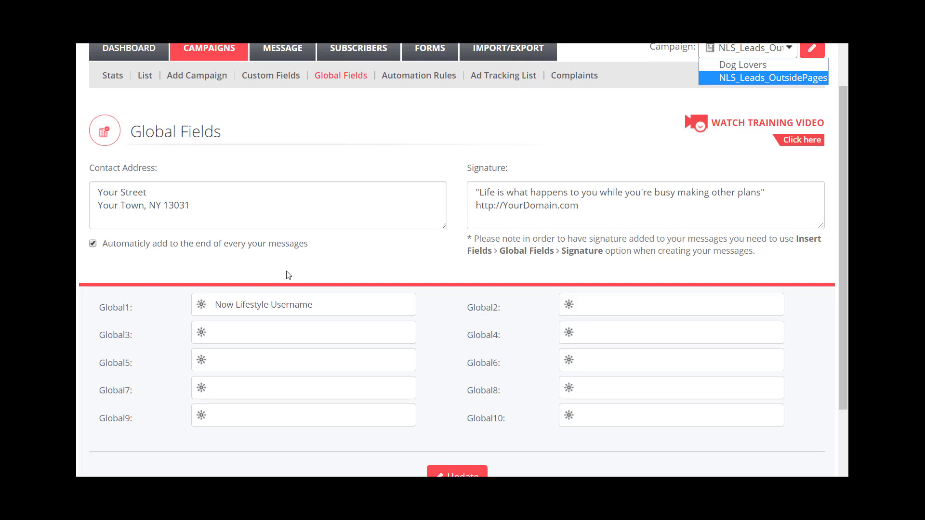
pyautogui.scroll(-2, 287, 273)
pyautogui.click(457, 417)
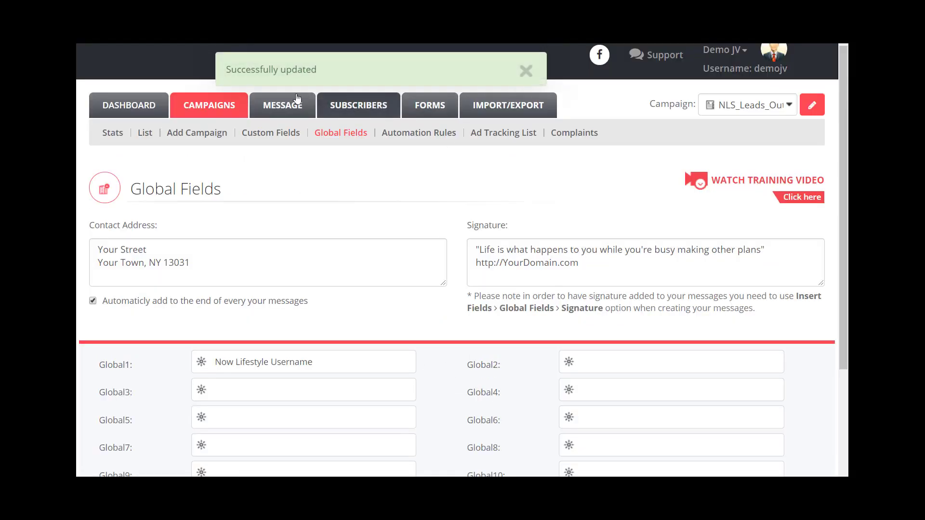
pyautogui.click(527, 73)
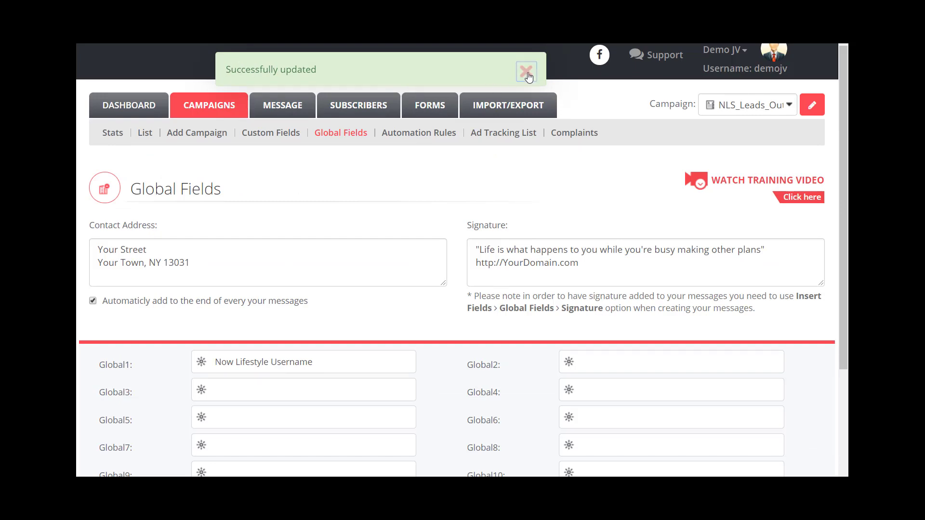
# Step: Switch to the Dog Lovers campaign and check that its global fields are all empty
pyautogui.click(725, 109)
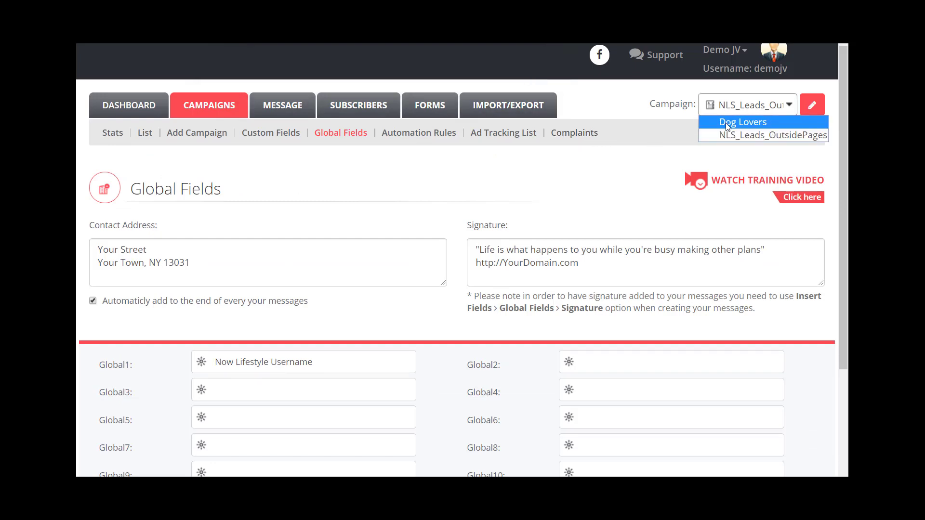
pyautogui.click(727, 124)
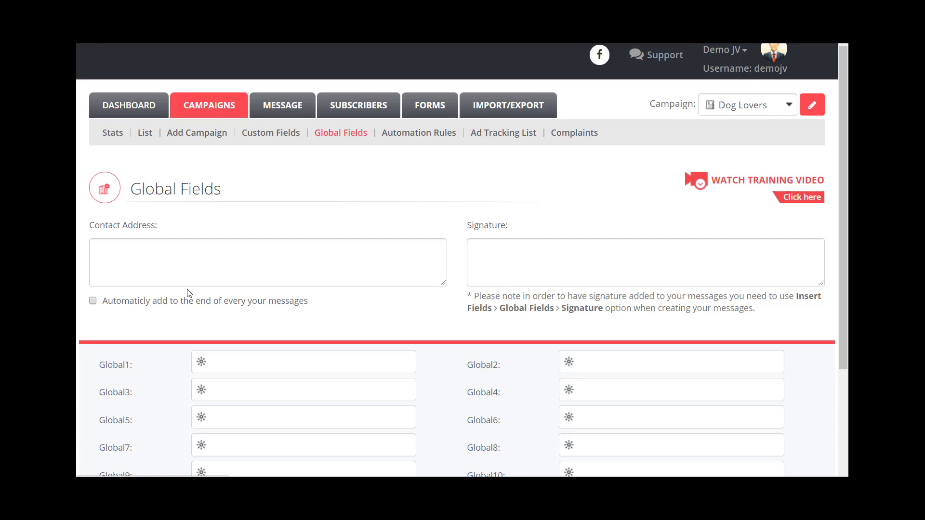
pyautogui.click(157, 258)
pyautogui.scroll(-1, 193, 289)
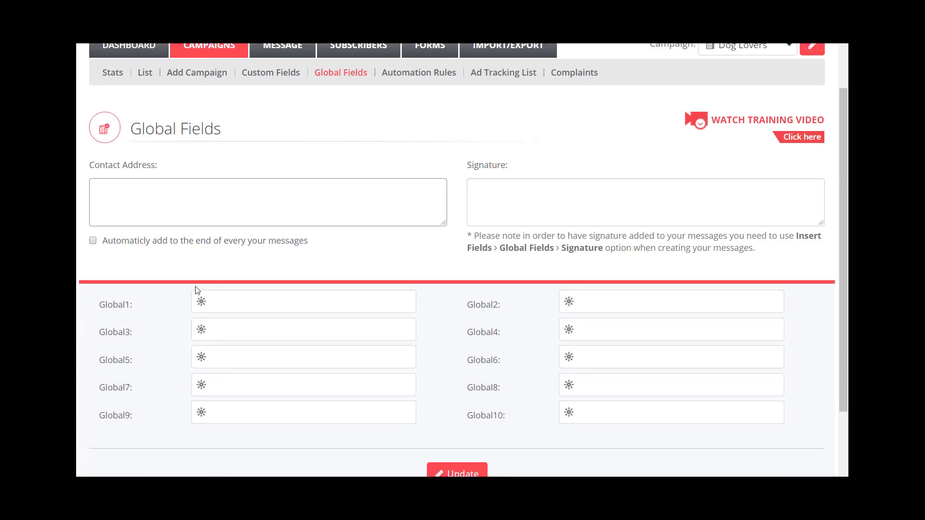
pyautogui.scroll(1, 337, 301)
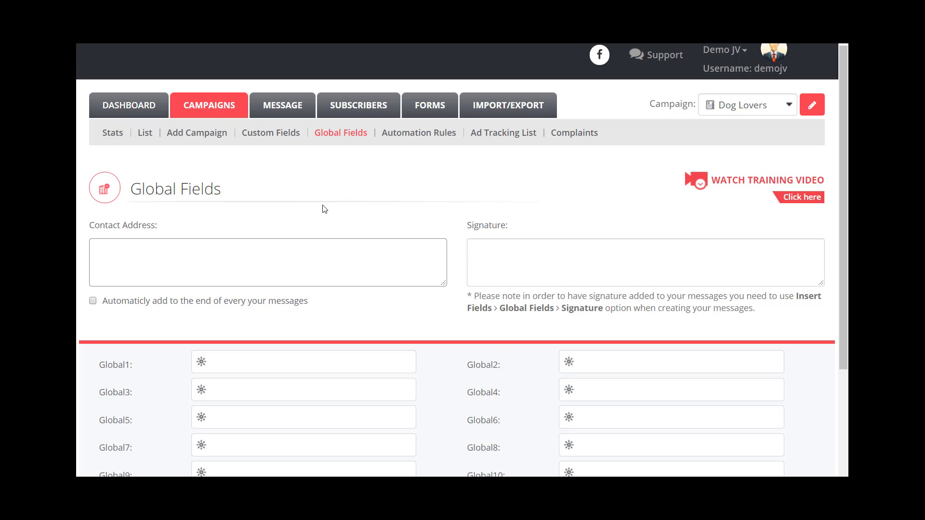
pyautogui.scroll(-1, 325, 208)
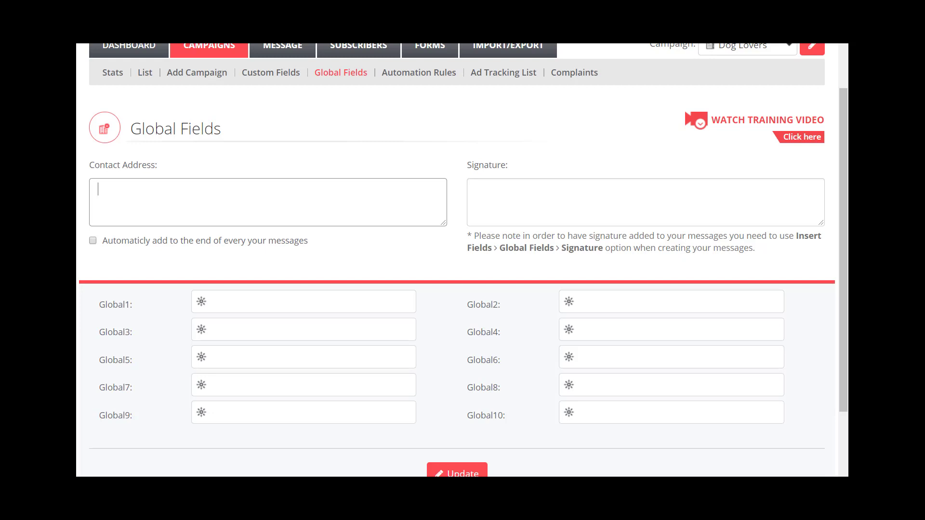
pyautogui.scroll(1, 462, 260)
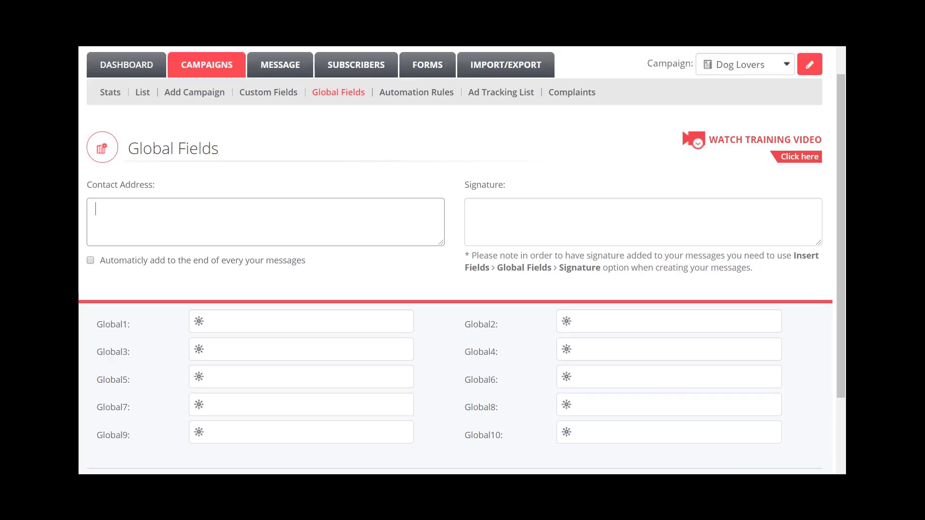